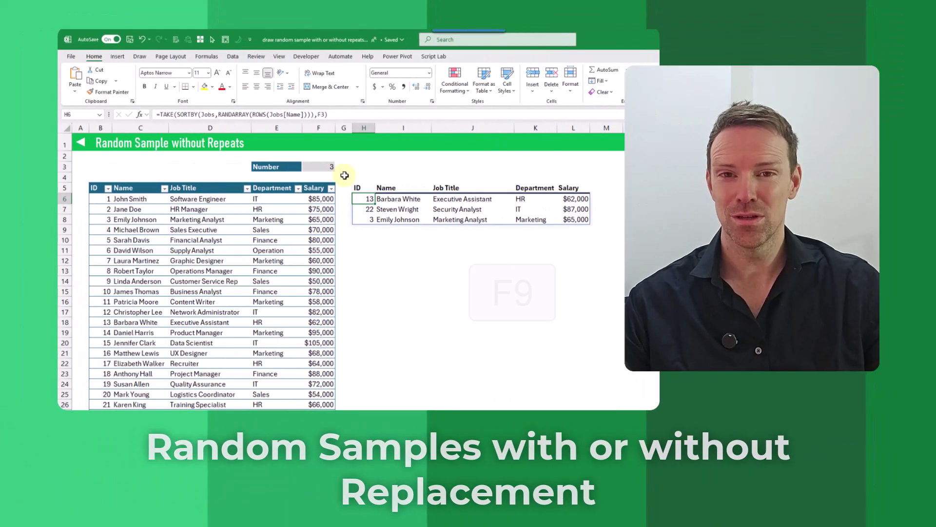
Recalculate four times with F9 to redraw both random employee samples.
key("F9")
key("F9")
key("F9")
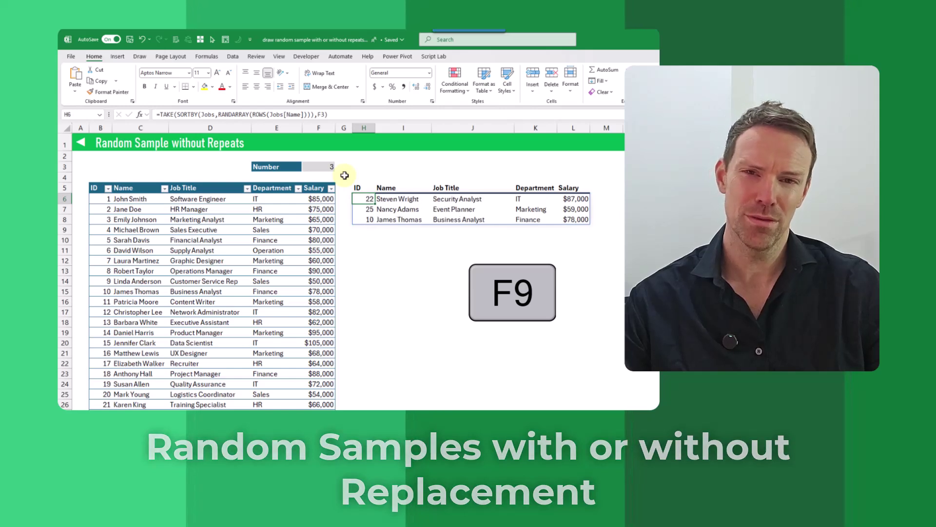
key("F9")
key("F9")
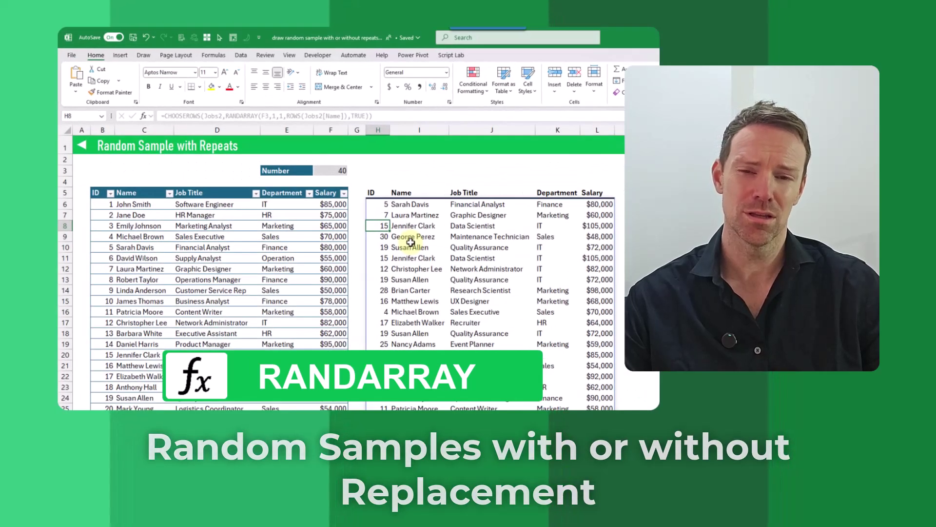
key("F9")
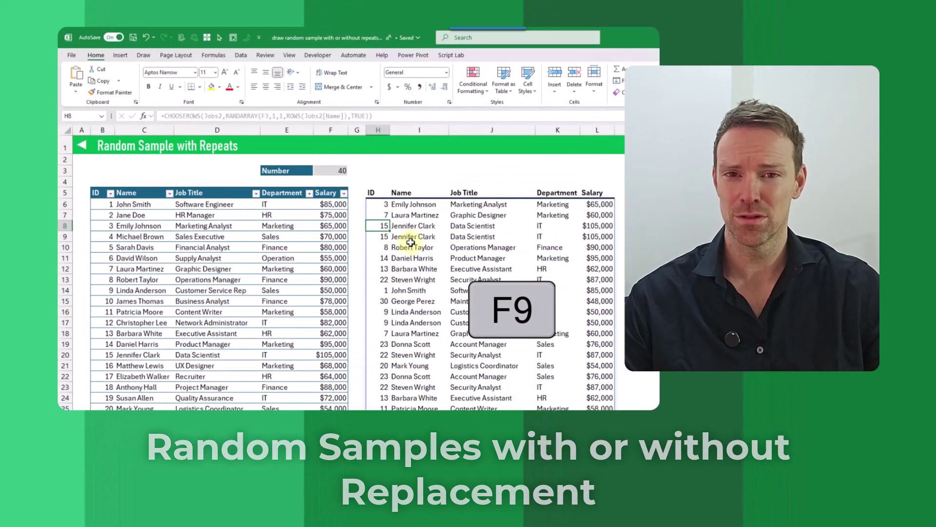
key("F9")
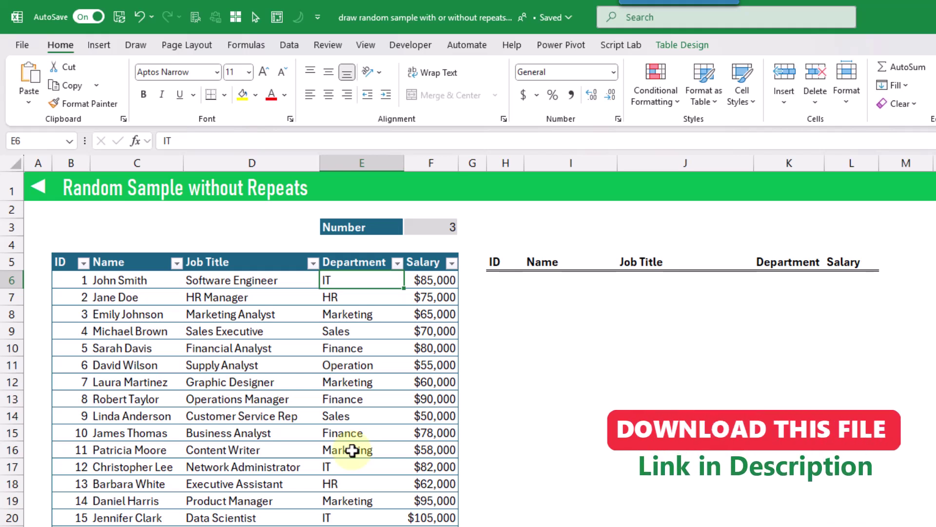
left_click(139, 344)
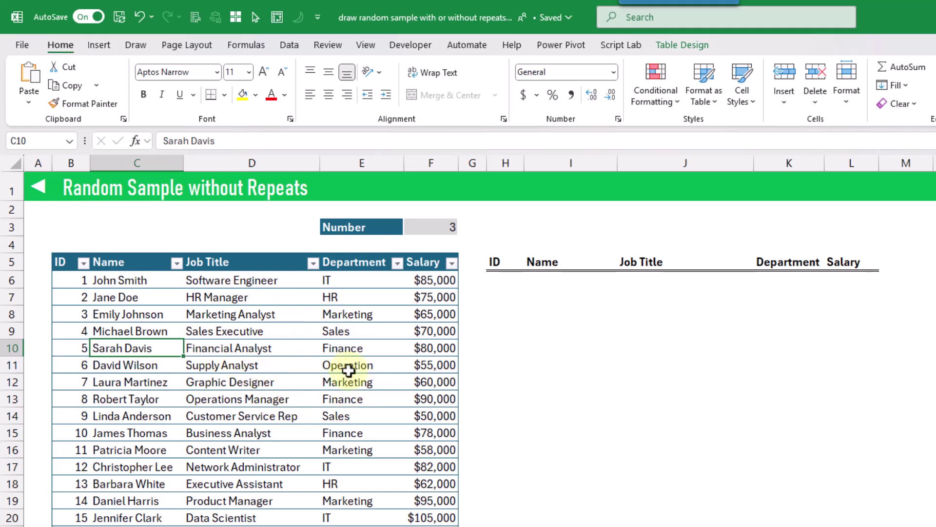
Enter =RANDARRAY(ROWS(Jobs[Name])) in H6 to spill one random decimal per employee row.
left_click(502, 281)
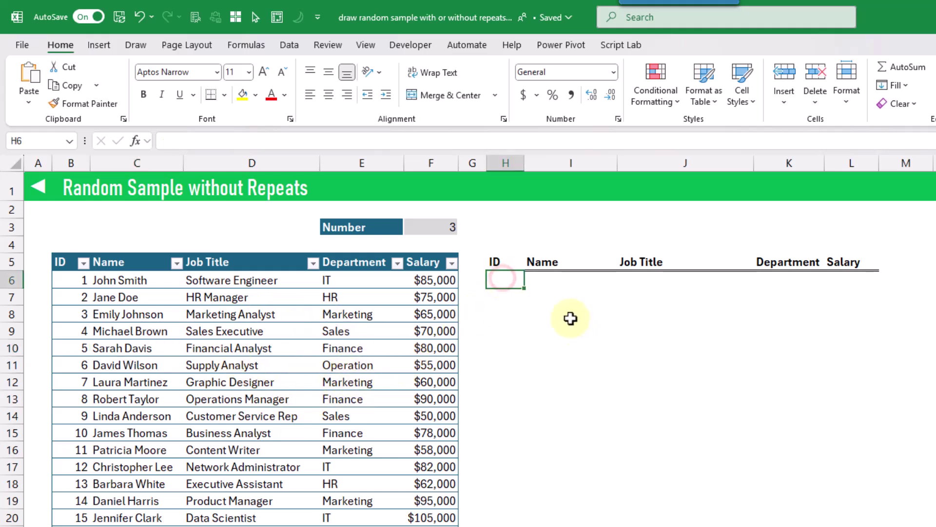
type("=rand")
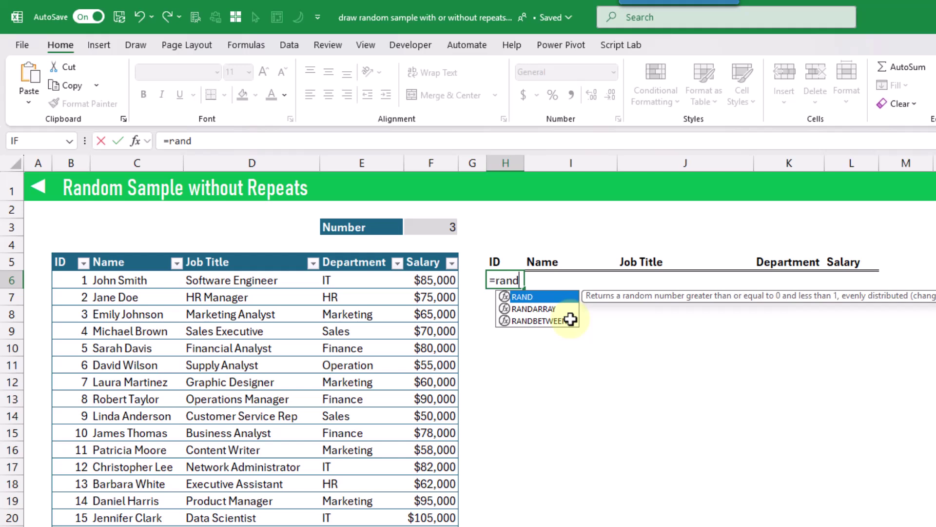
key("Down")
key("Tab")
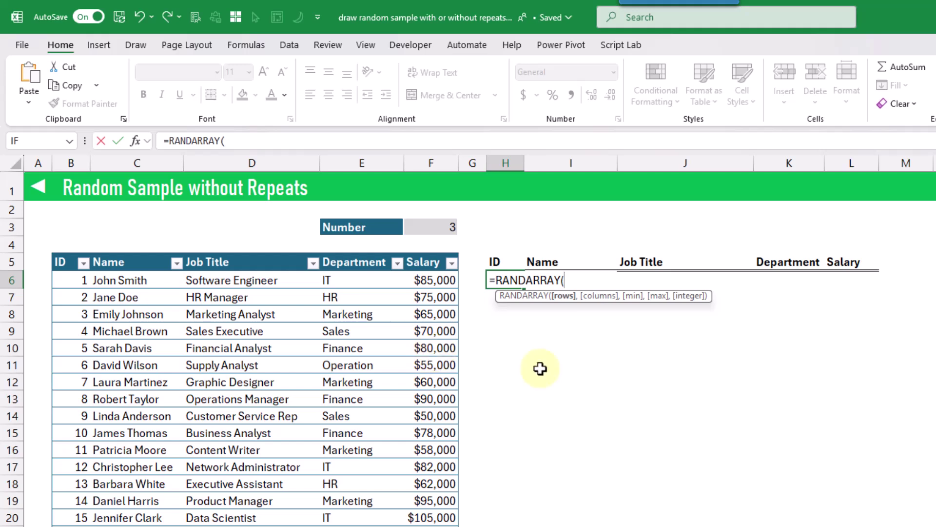
type("ro")
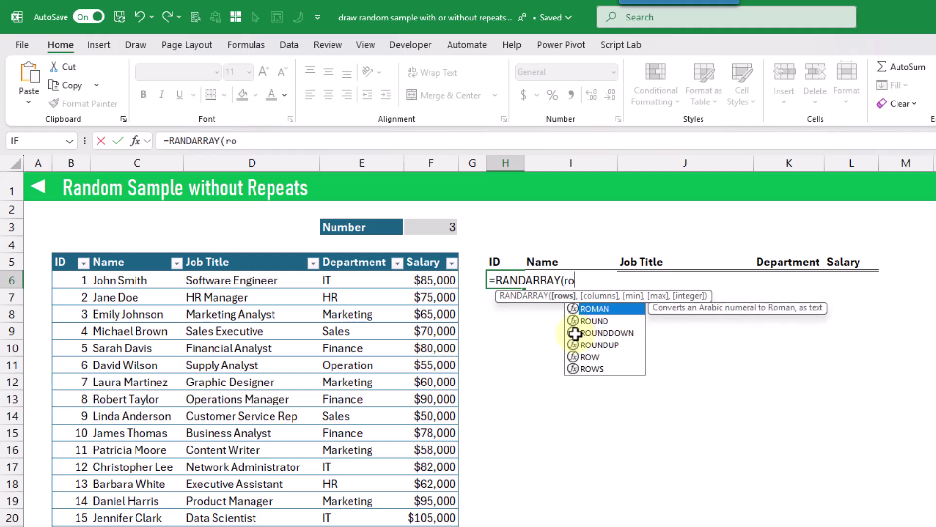
key("Down")
key("Down")
key("Down")
key("Down")
key("Down")
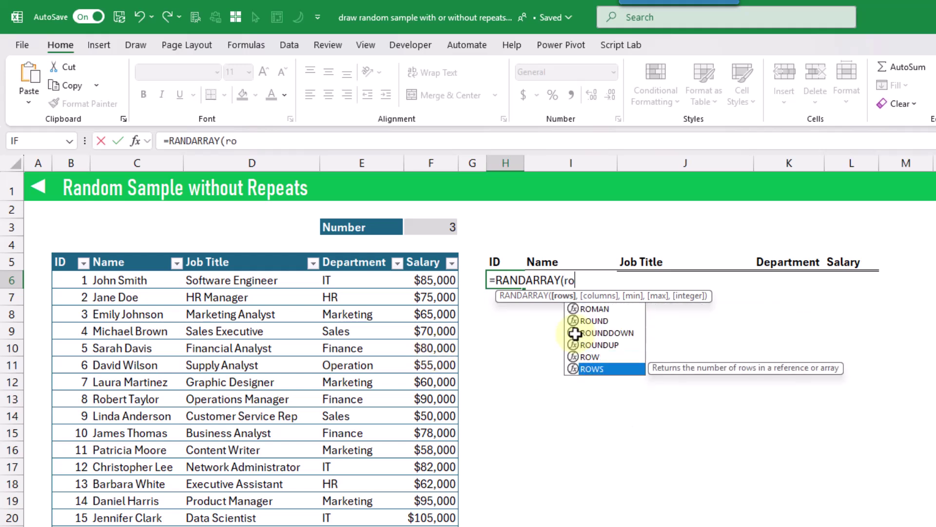
key("Tab")
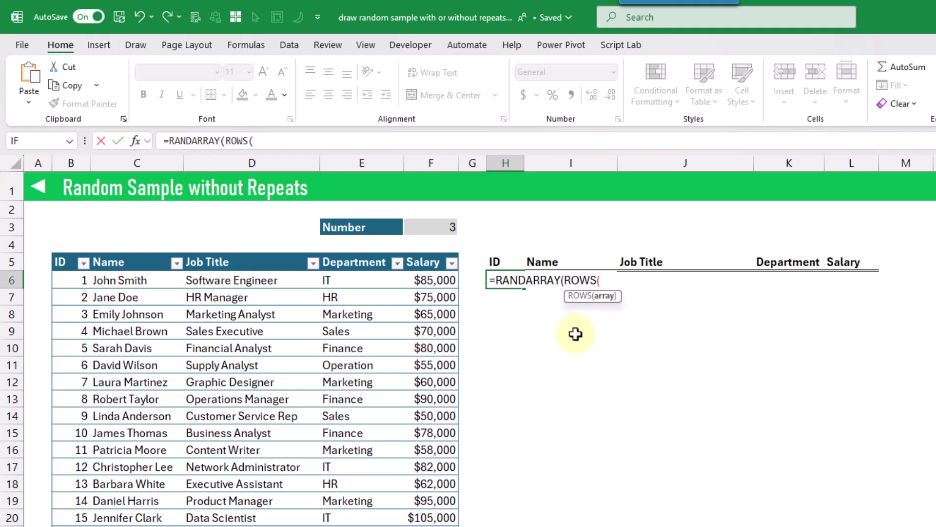
left_click(156, 249)
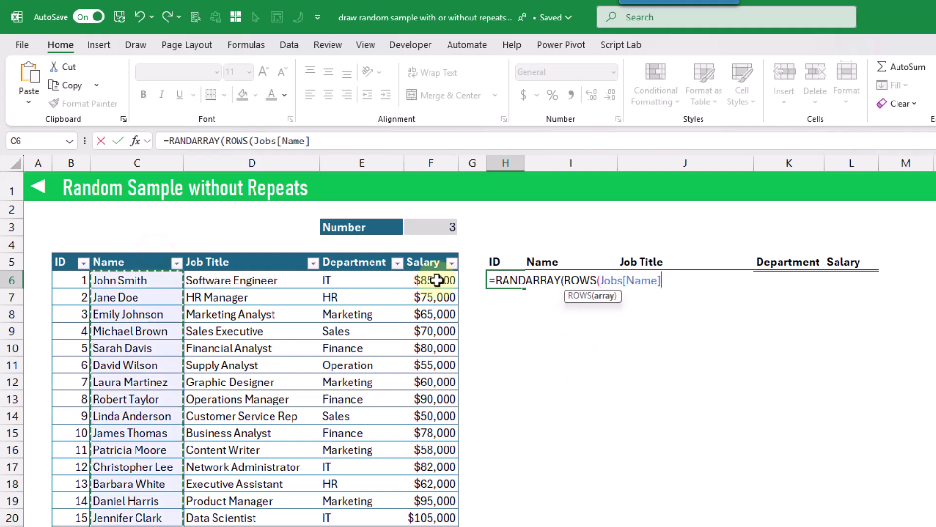
type(")")
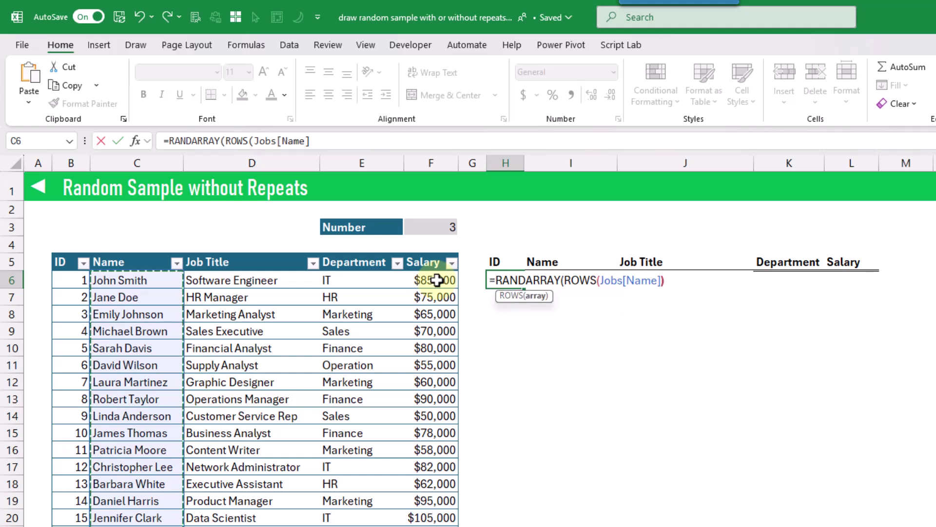
type(")")
key("ctrl+Return")
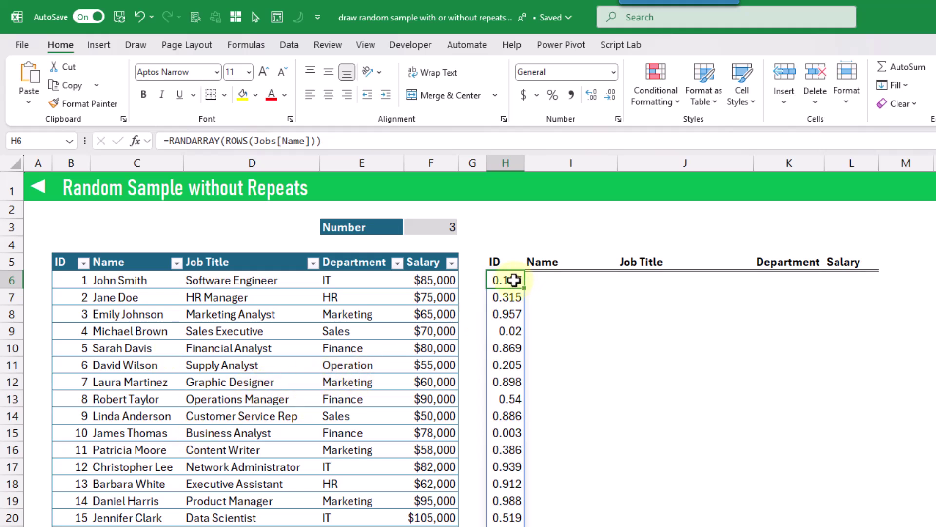
Wrap H6's formula as =SORTBY(Jobs,RANDARRAY(ROWS(Jobs[Name]))) to shuffle the whole Jobs table.
left_click(168, 141)
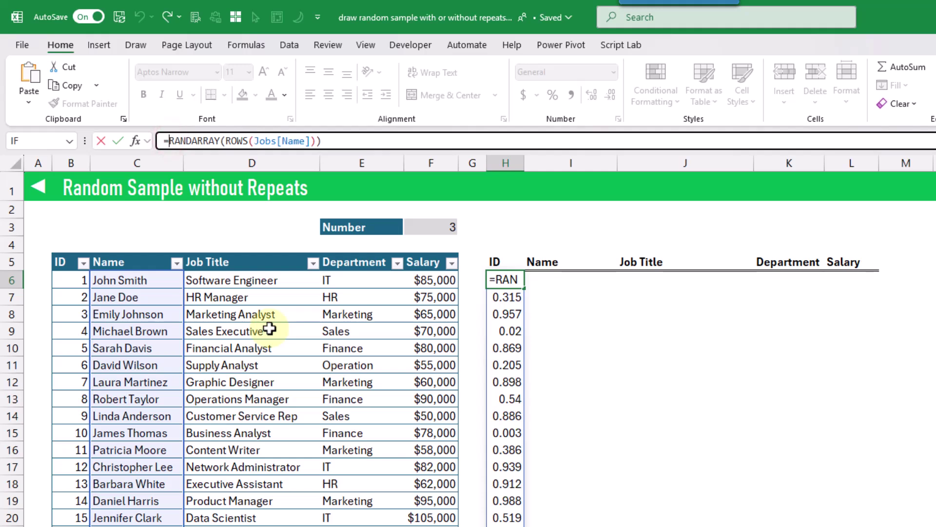
type("sortby")
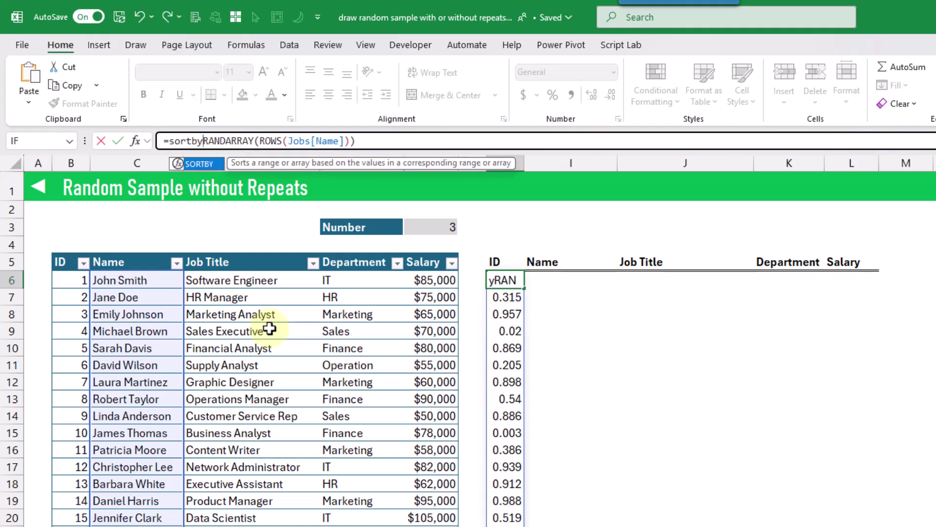
key("Tab")
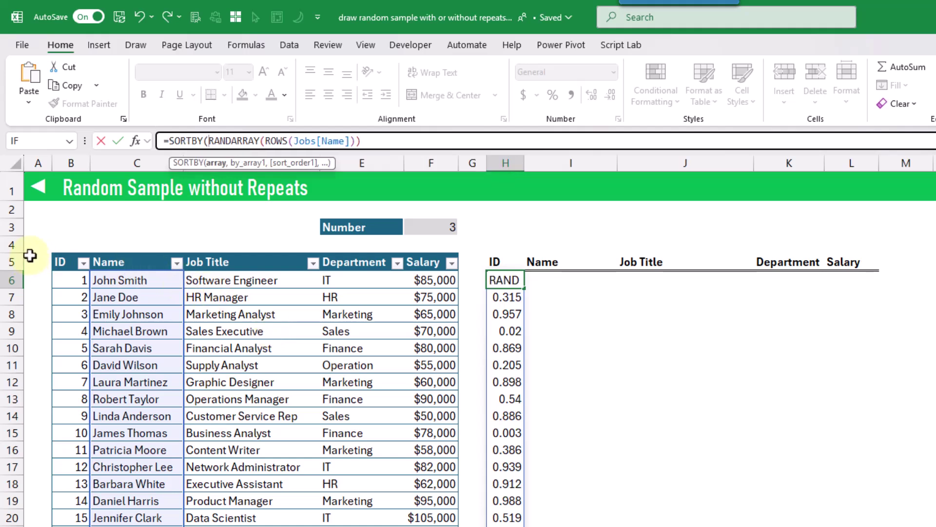
left_click(52, 250)
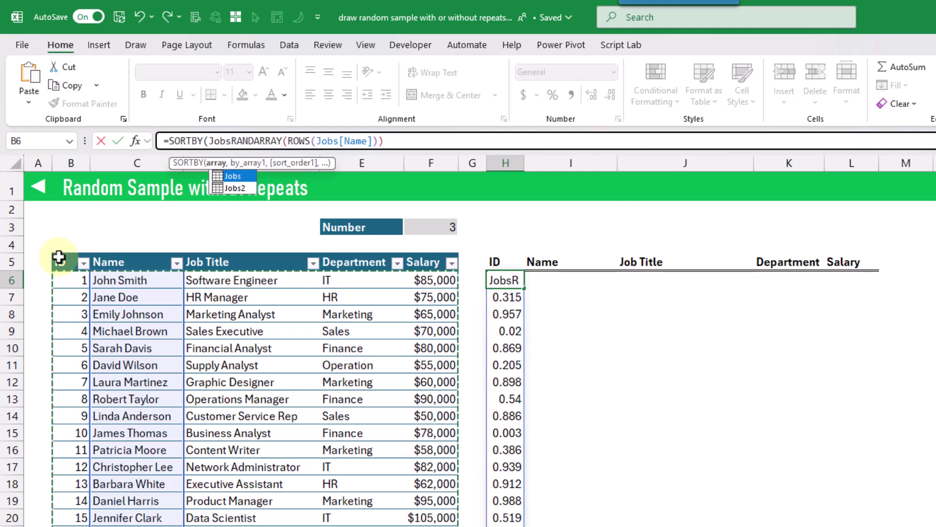
type(",")
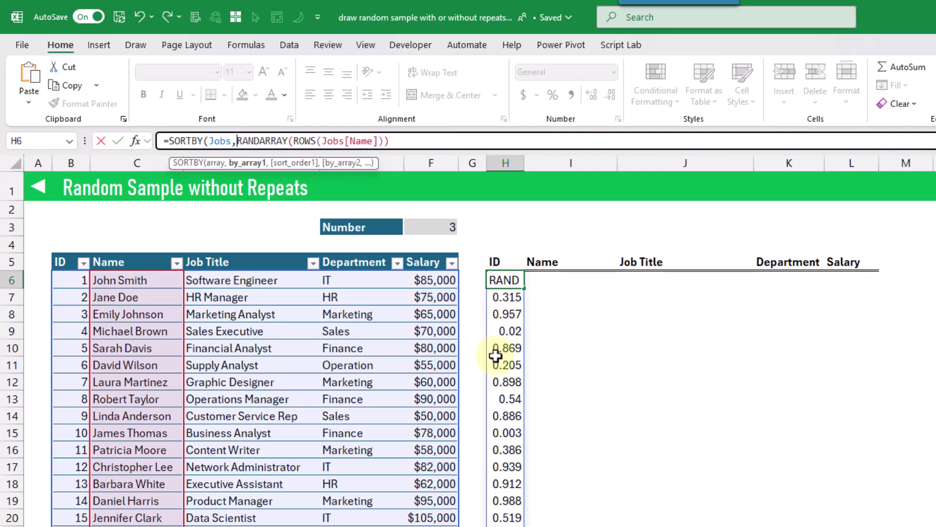
left_click(412, 142)
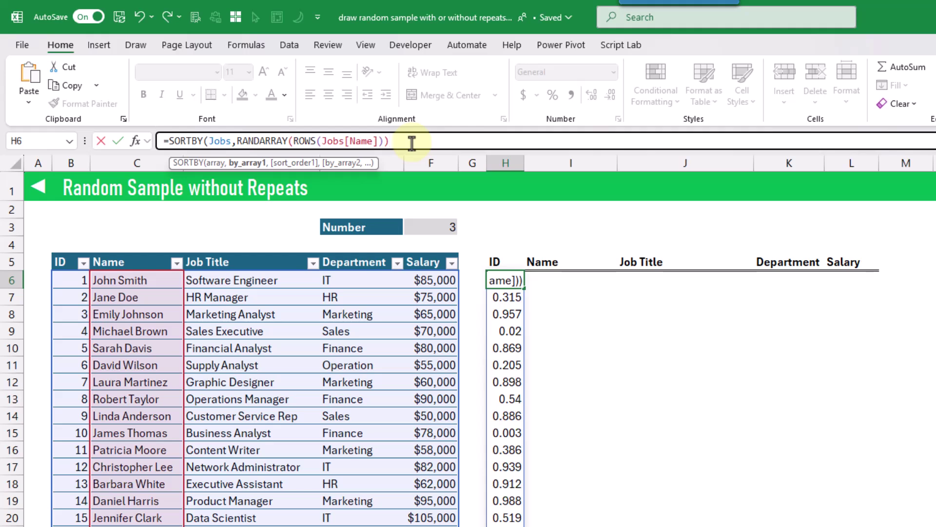
key("ctrl+Return")
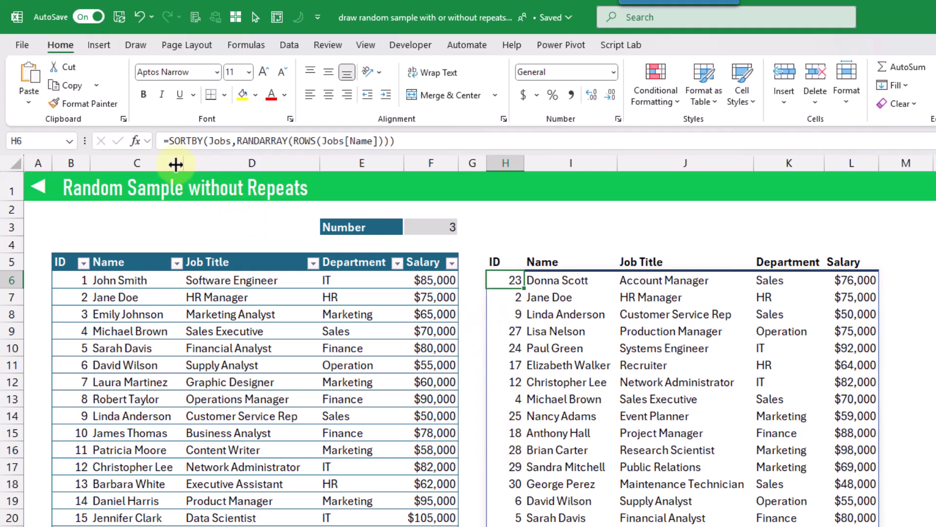
Wrap the SORTBY formula in TAKE with F3 as the row count, returning 3 random employees.
left_click(166, 140)
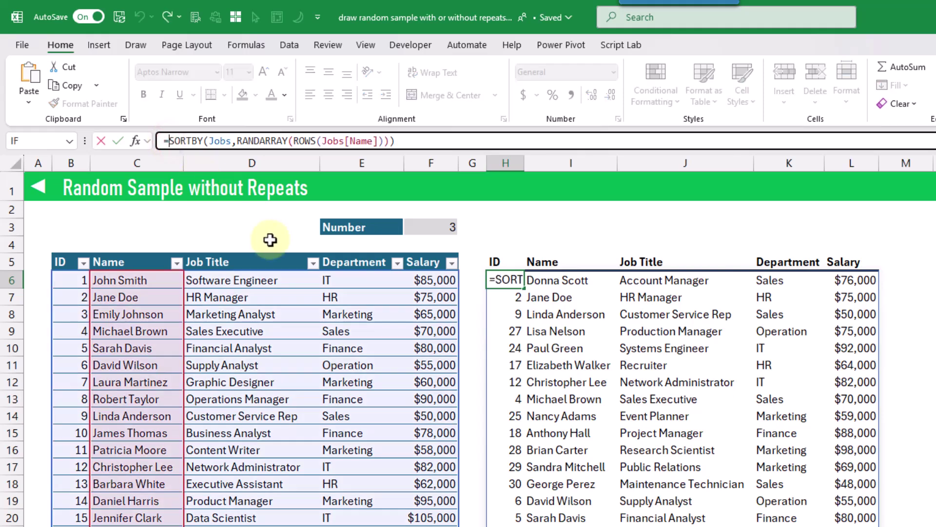
type("TAKE(")
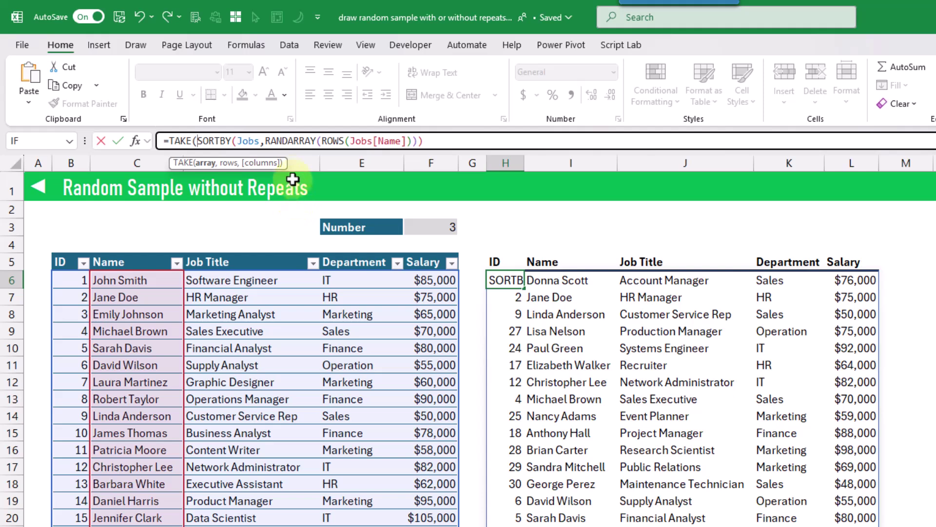
left_click(435, 140)
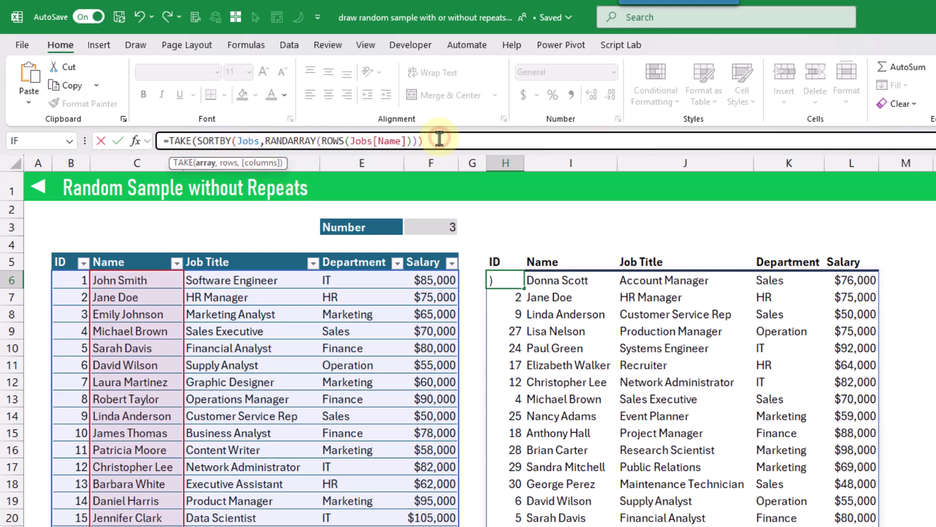
type(",")
left_click(434, 228)
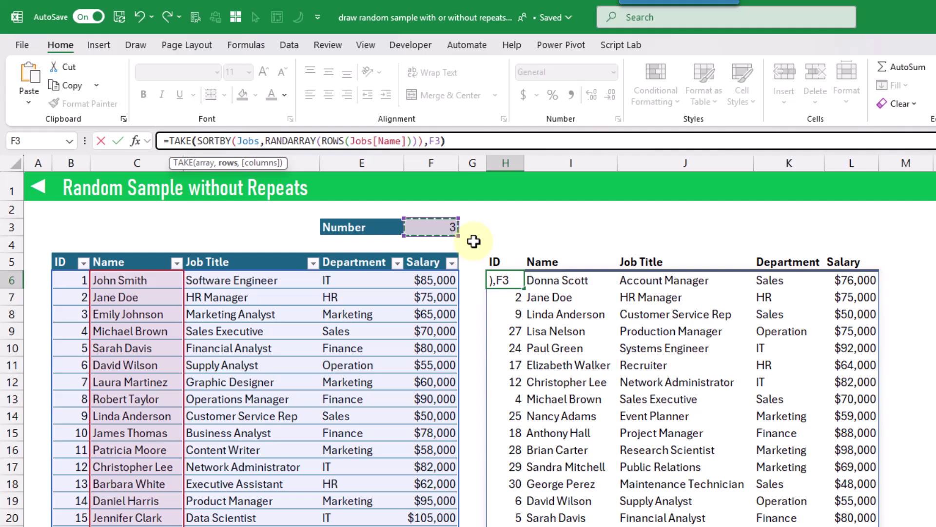
type(")")
key("Return")
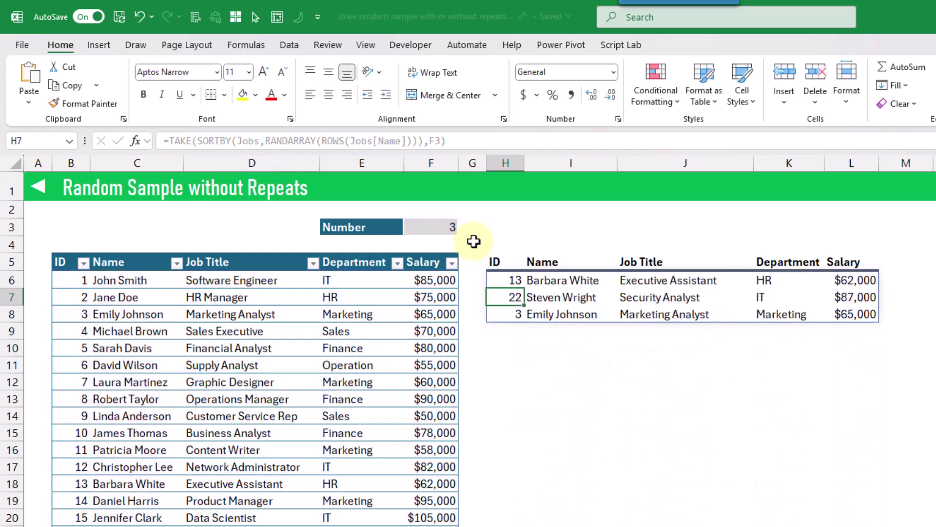
key("Up")
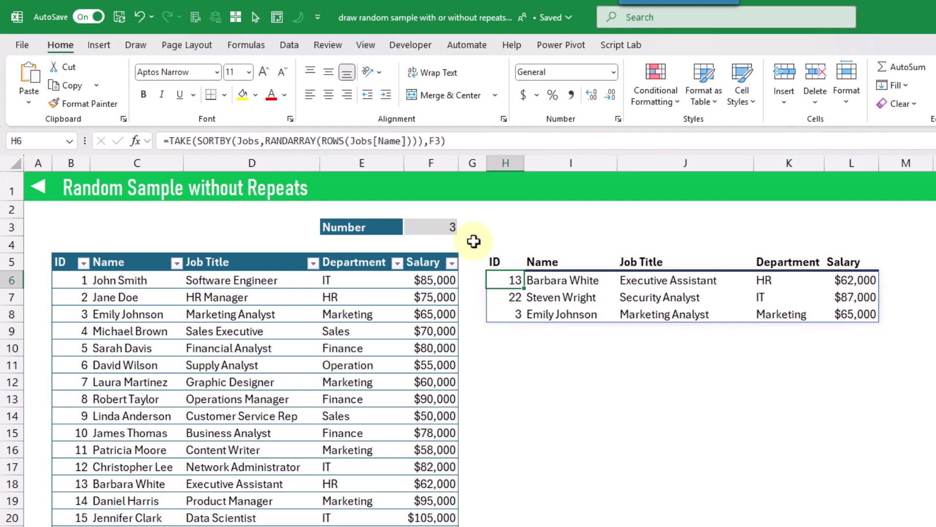
Recalculate four times with F9 so the three-row sample shows different employees.
key("F9")
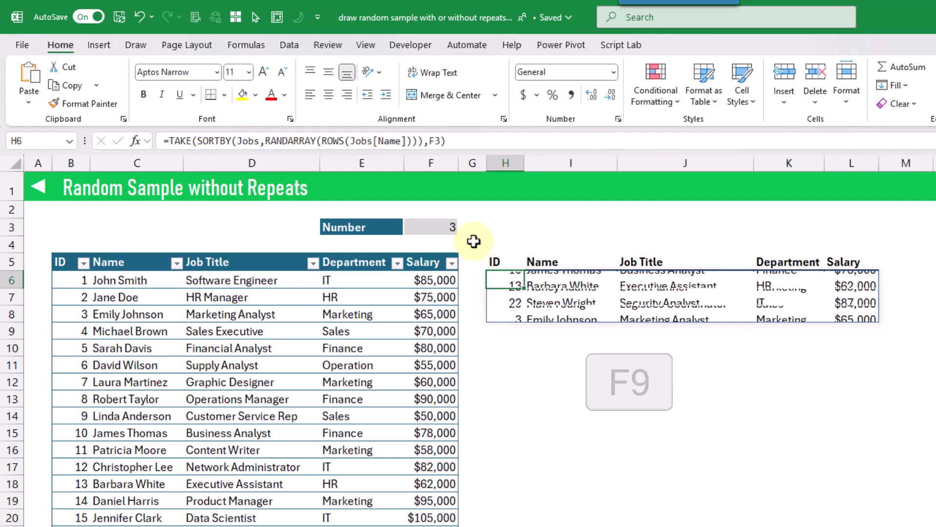
key("F9")
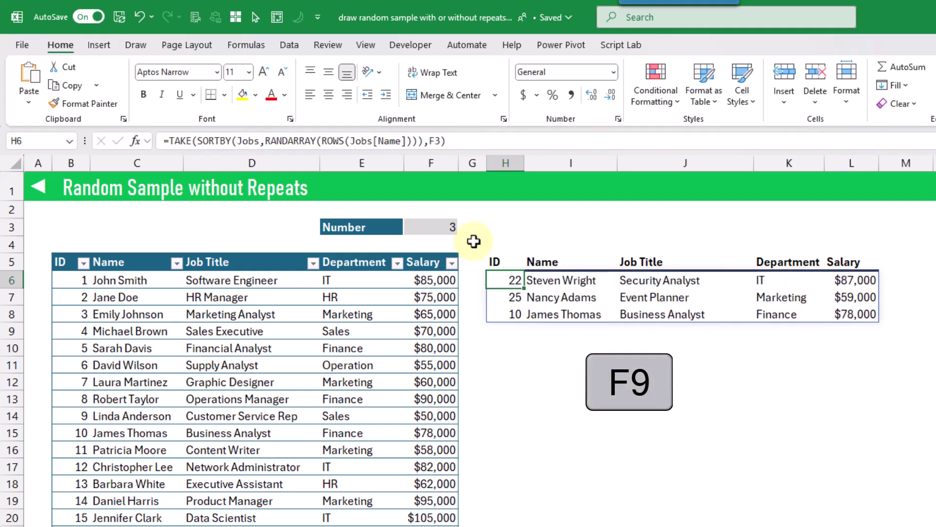
key("F9")
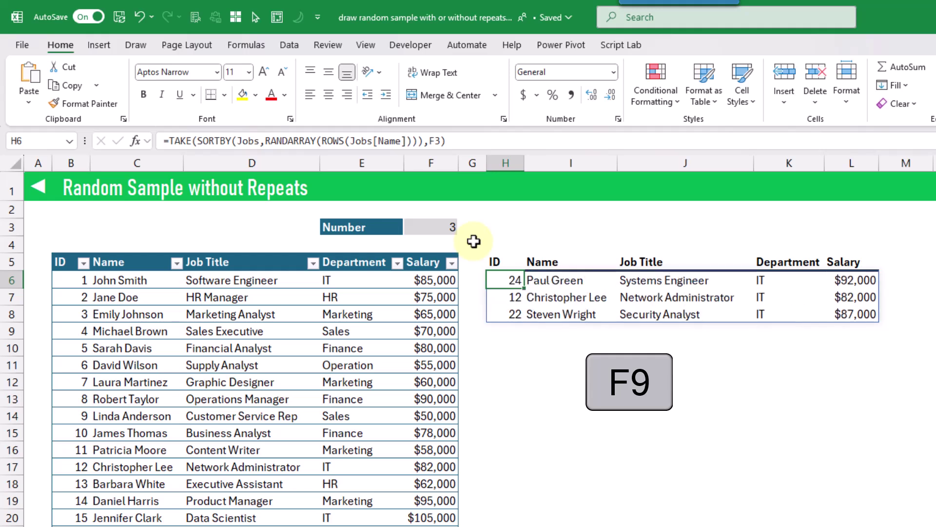
key("F9")
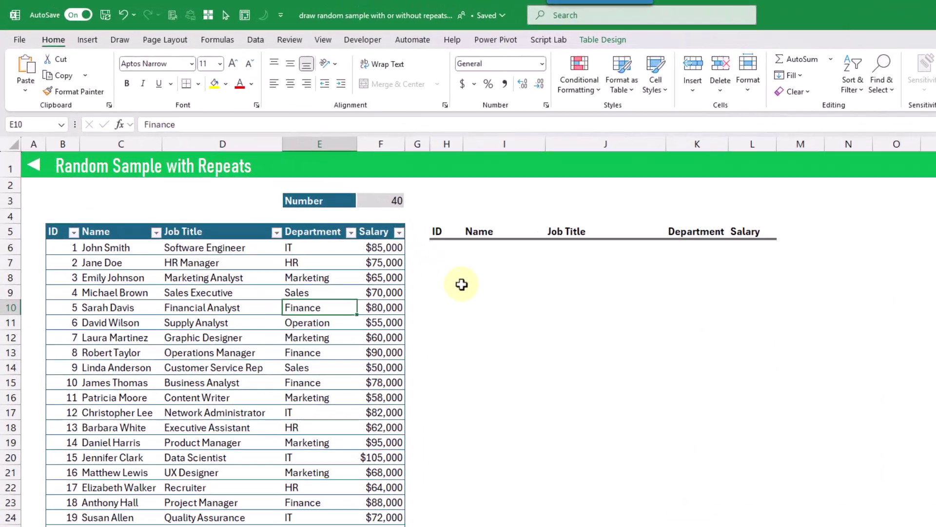
Check the sample size of 40 in F3 and select H6 as the sample's starting cell.
scroll(365, 429, "down", 2)
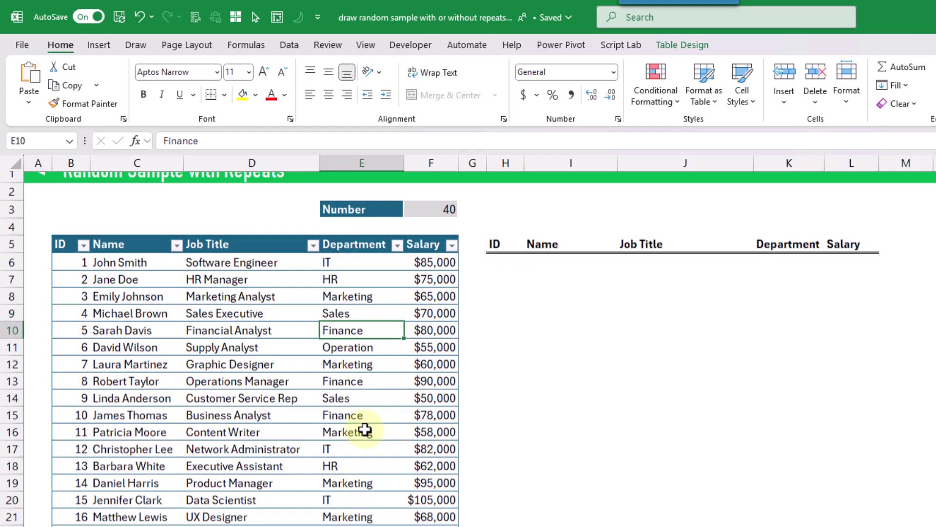
scroll(365, 429, "up", 2)
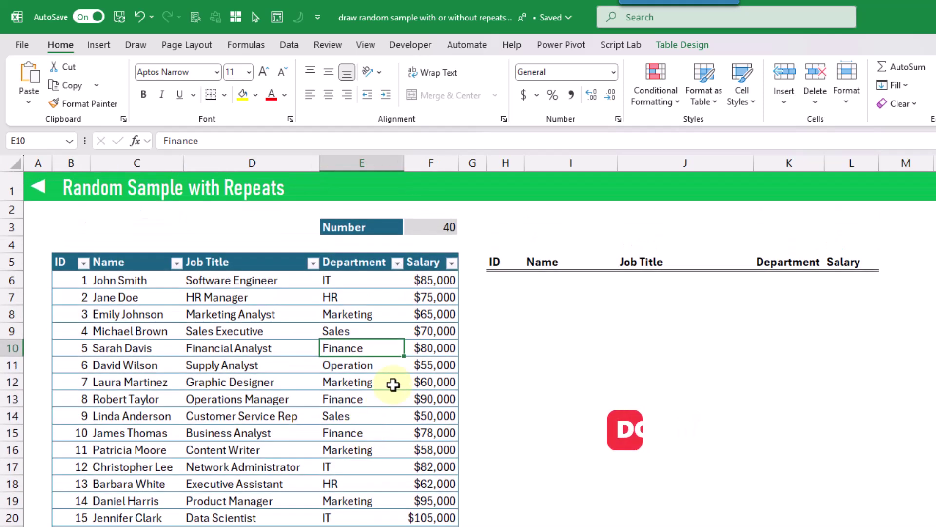
left_click(426, 228)
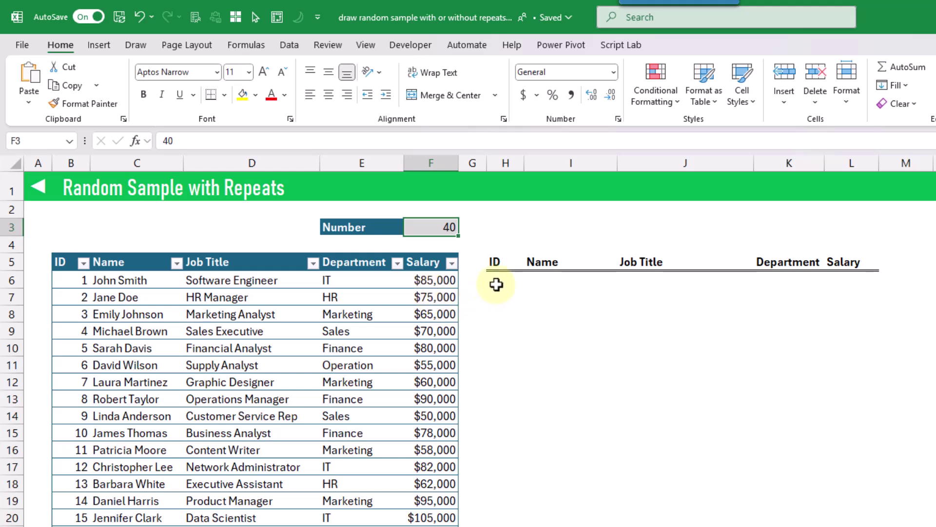
left_click(504, 279)
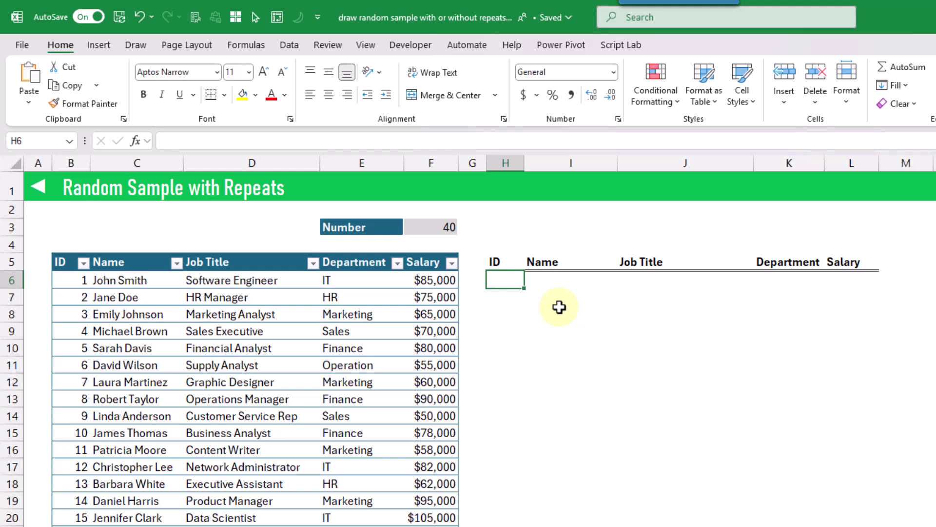
Start H6's formula as =RANDARRAY(F3,1,1, using F3 as the count of random values.
type("=rand")
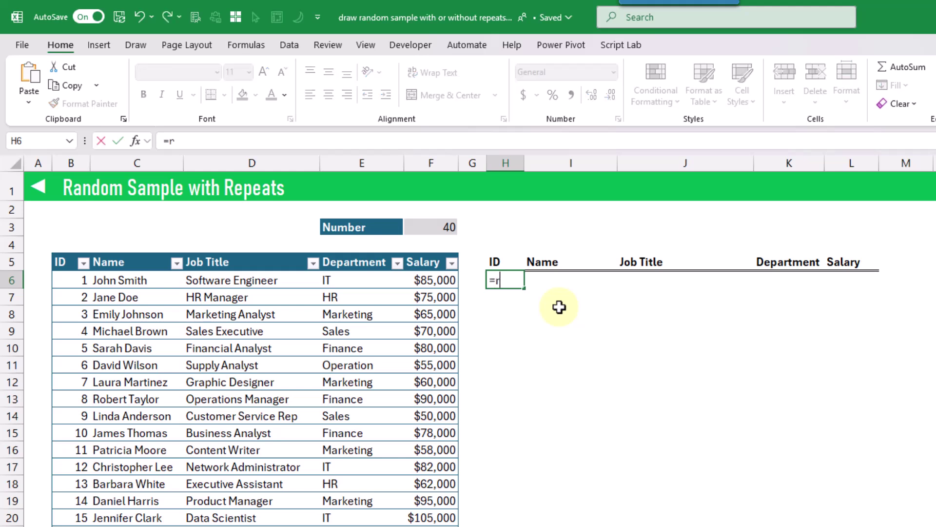
double_click(560, 307)
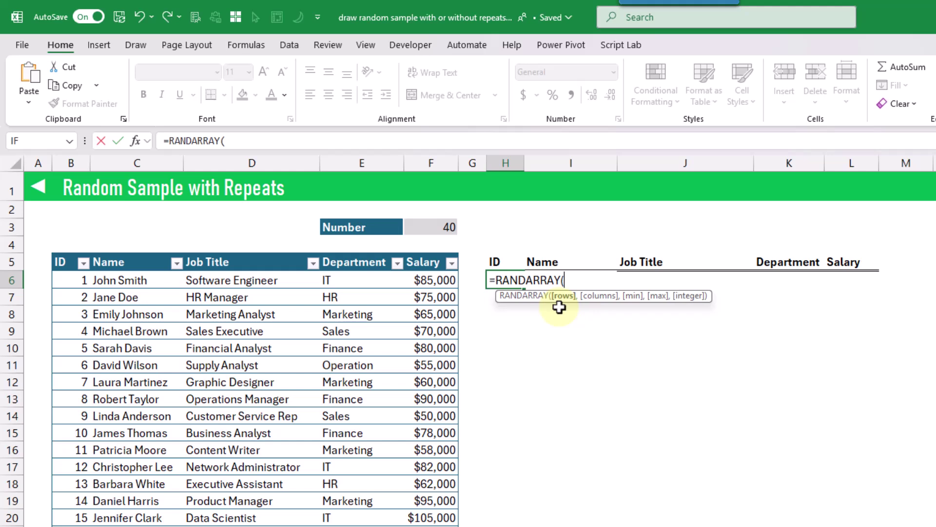
left_click(431, 228)
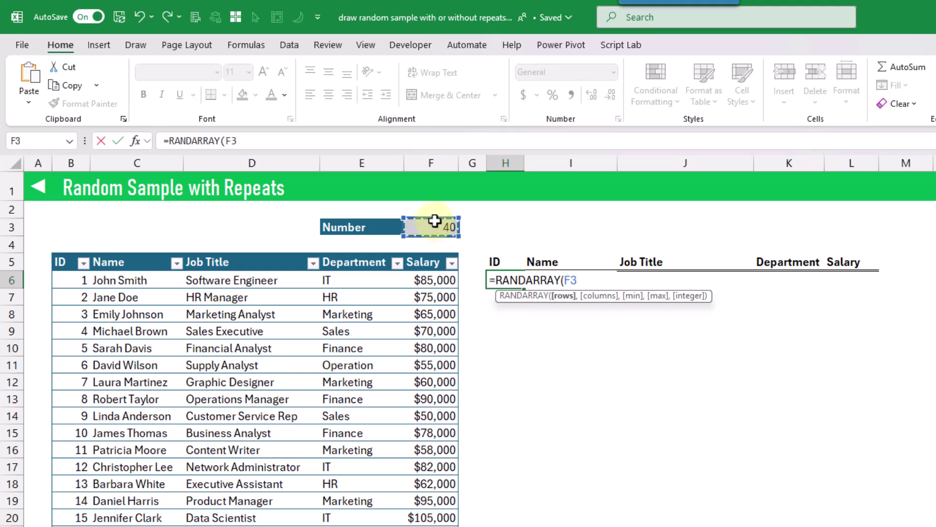
type(",1")
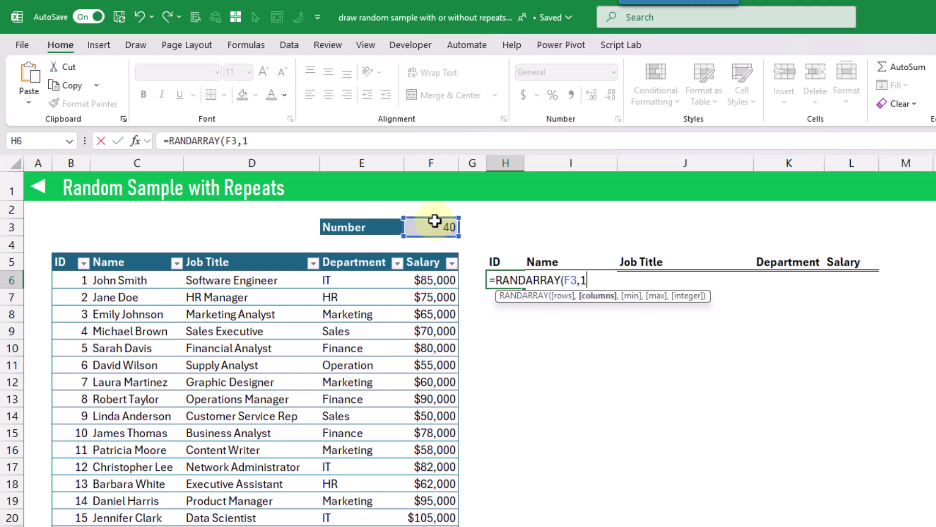
type(",1,")
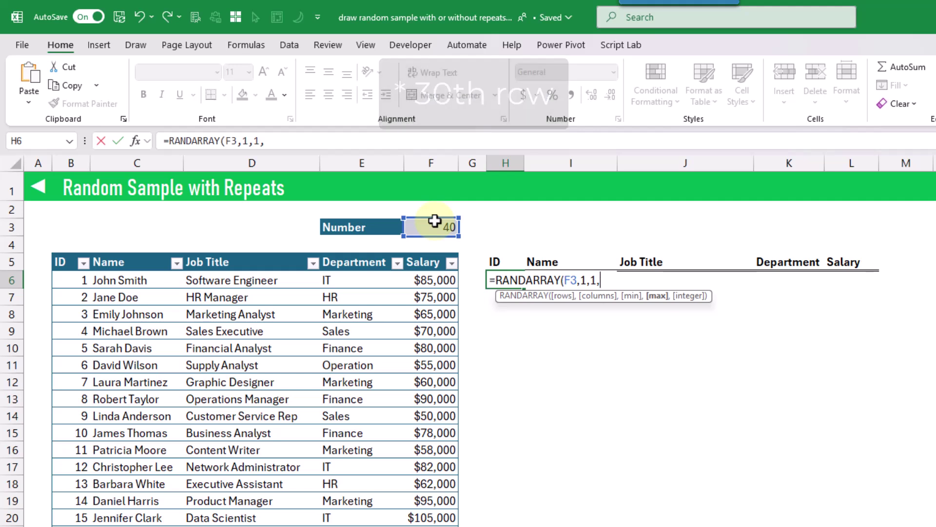
Finish it with ROWS(Jobs2[Name]) as the maximum and TRUE for whole-number IDs.
type("row")
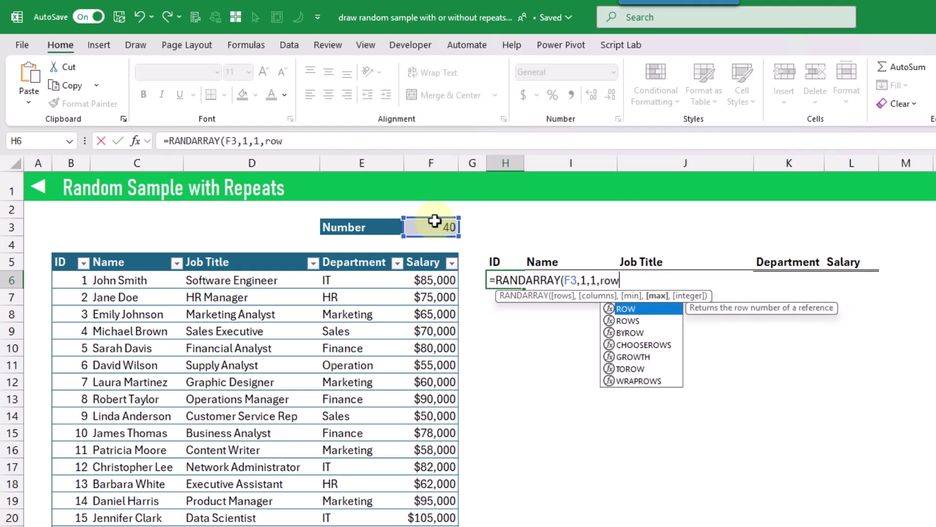
key("Down")
key("Tab")
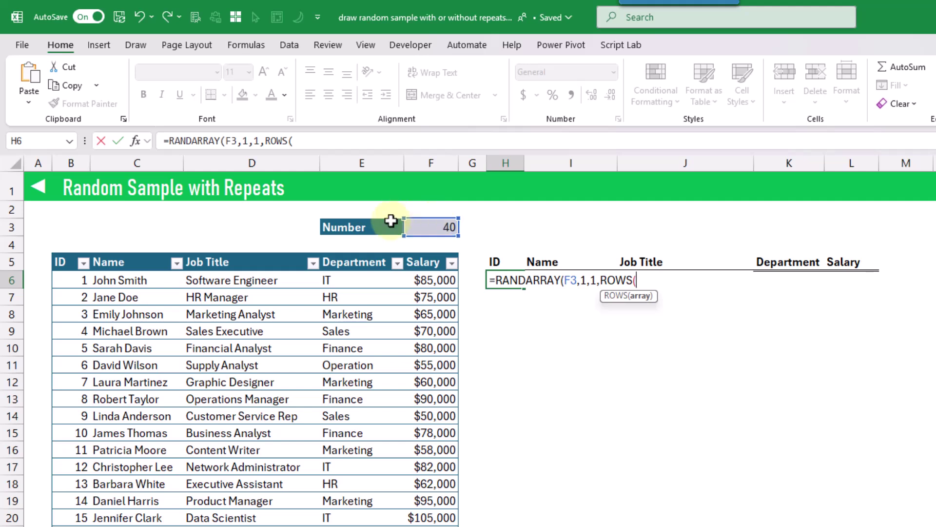
left_click(120, 250)
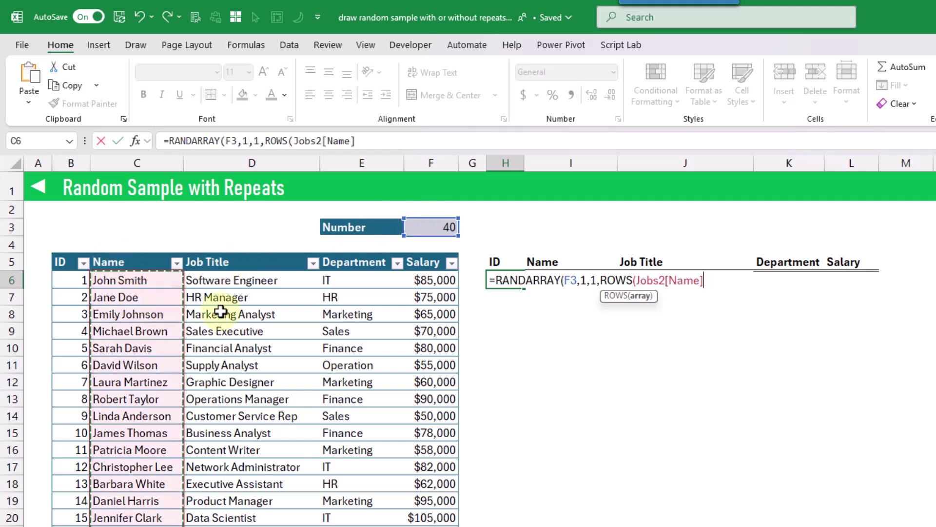
type("),")
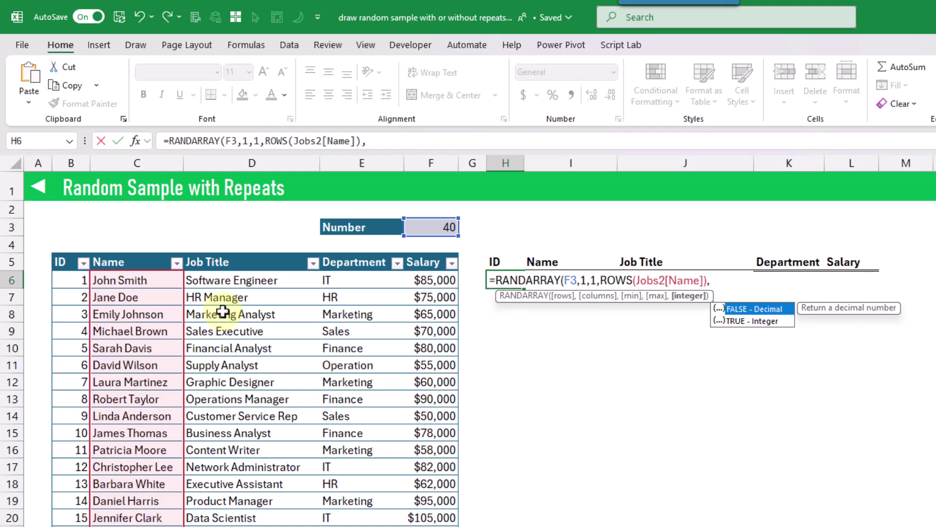
key("Down")
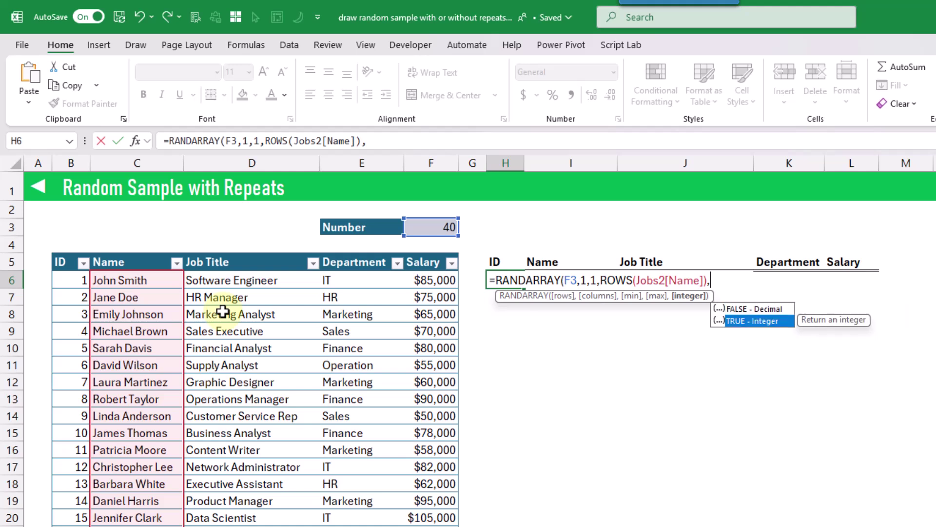
key("Tab")
type(")")
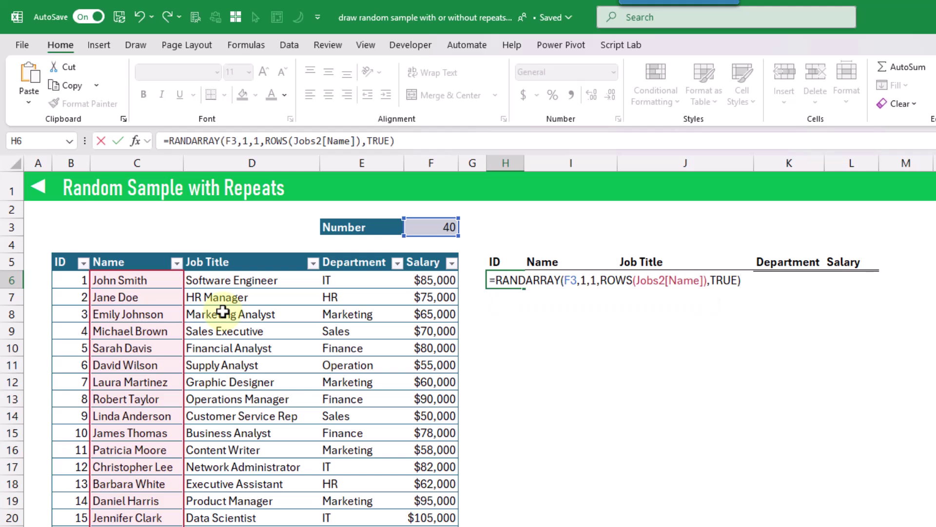
key("Return")
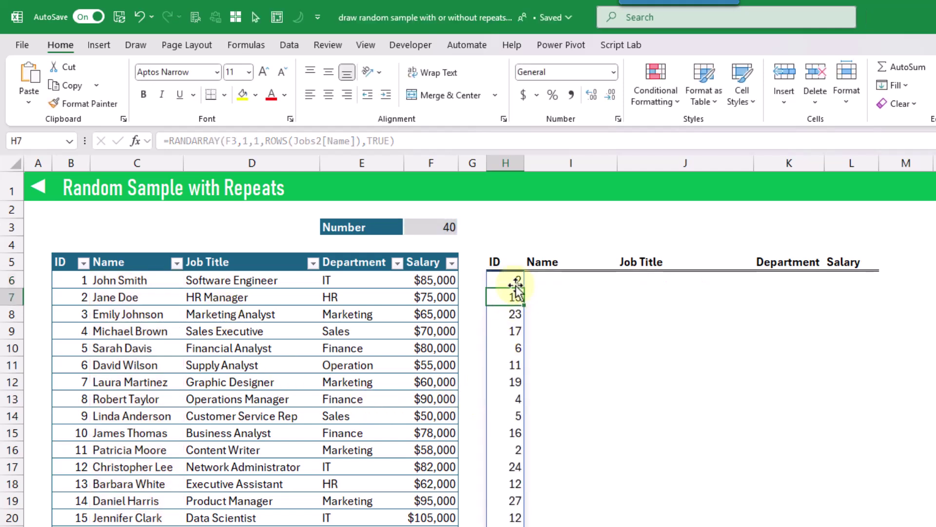
scroll(513, 291, "down", 6)
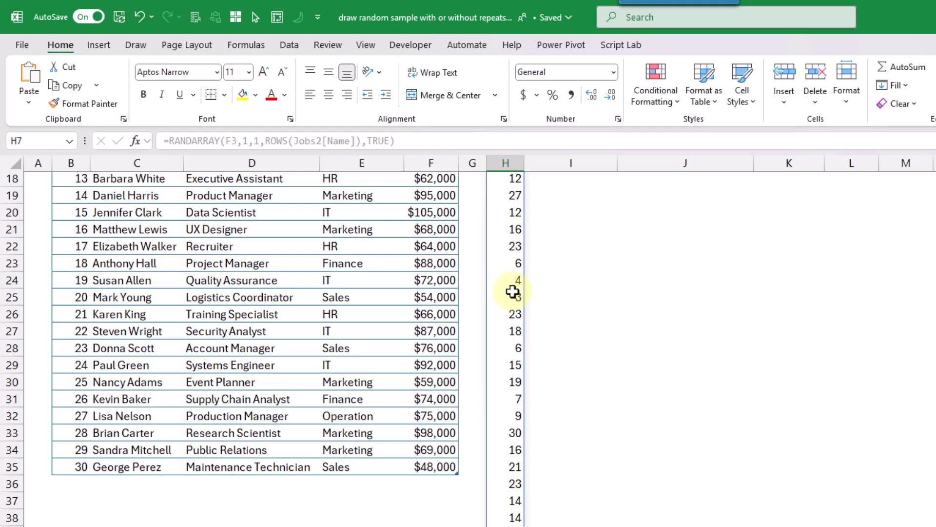
scroll(513, 292, "up", 5)
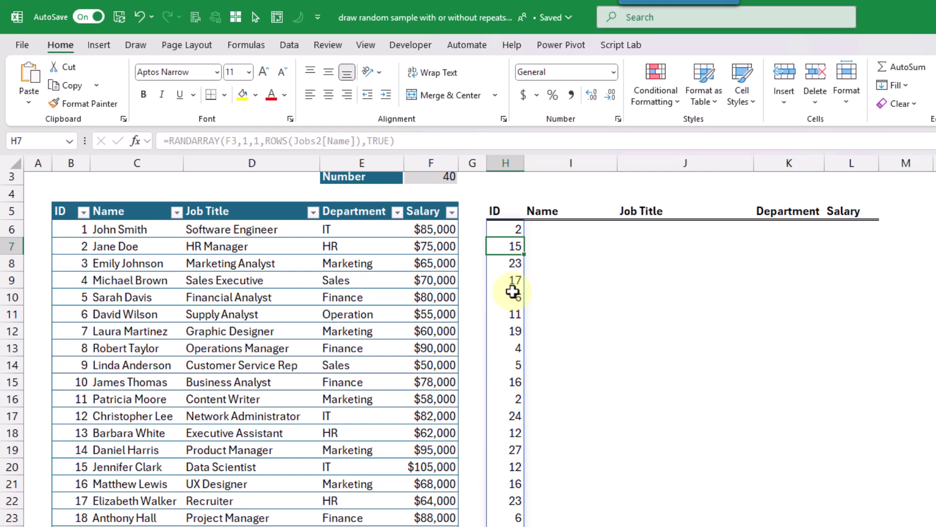
scroll(512, 292, "up", 1)
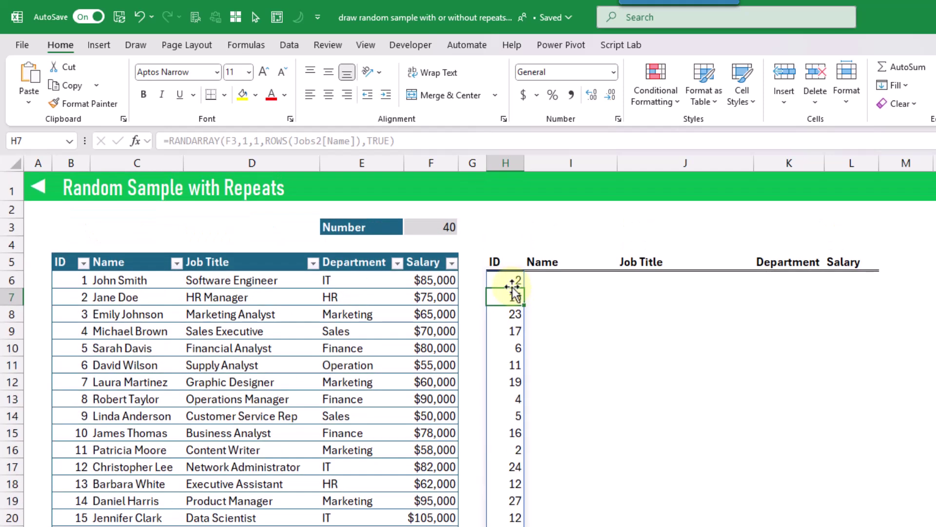
left_click(511, 280)
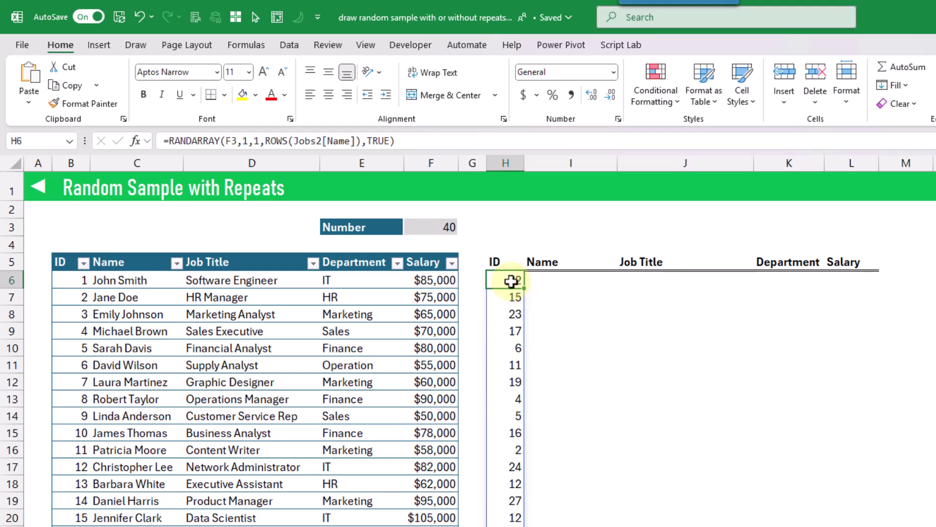
Wrap the random IDs as =CHOOSEROWS(Jobs2,RANDARRAY(...)) to spill 40 full employee rows.
left_click(166, 141)
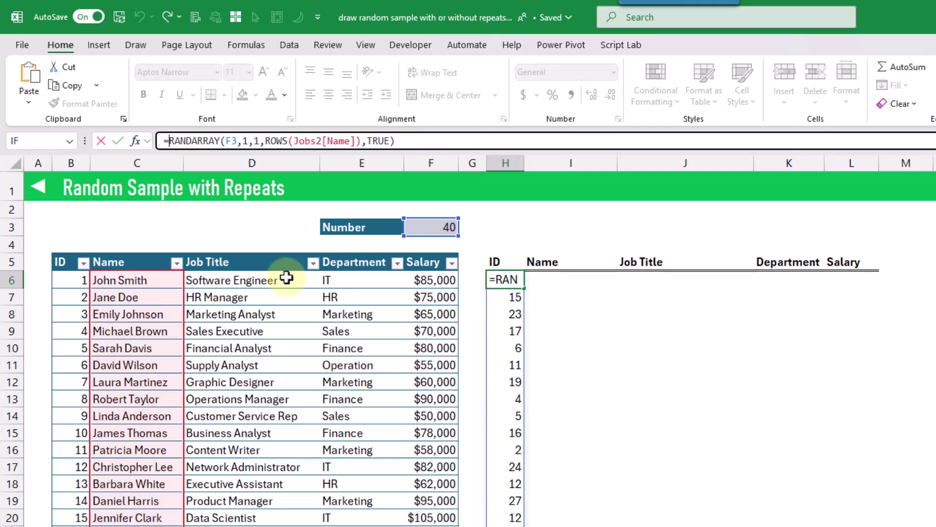
type("CHOOSEROWS(")
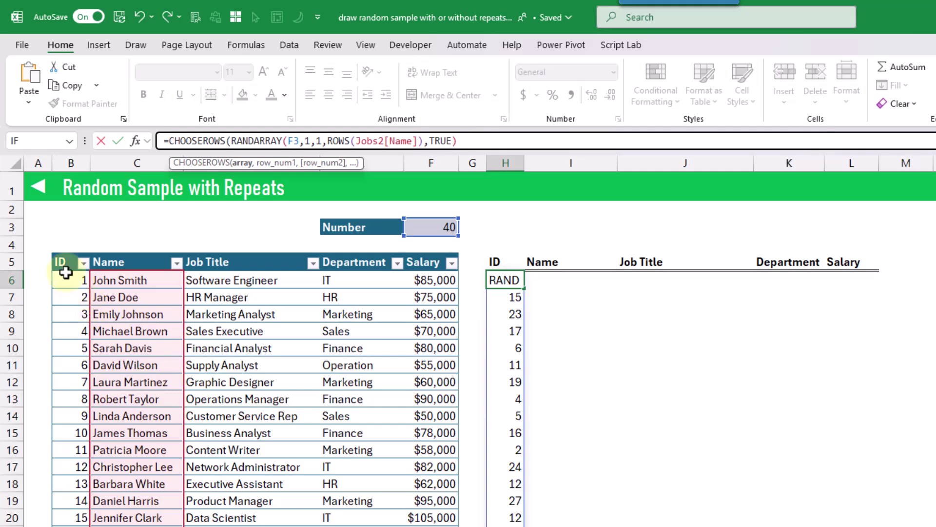
left_click(55, 260)
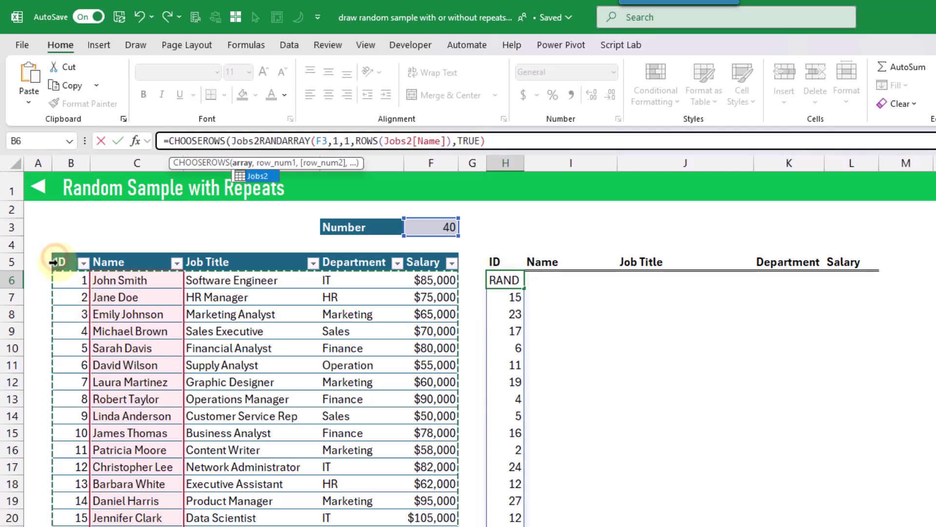
type(",")
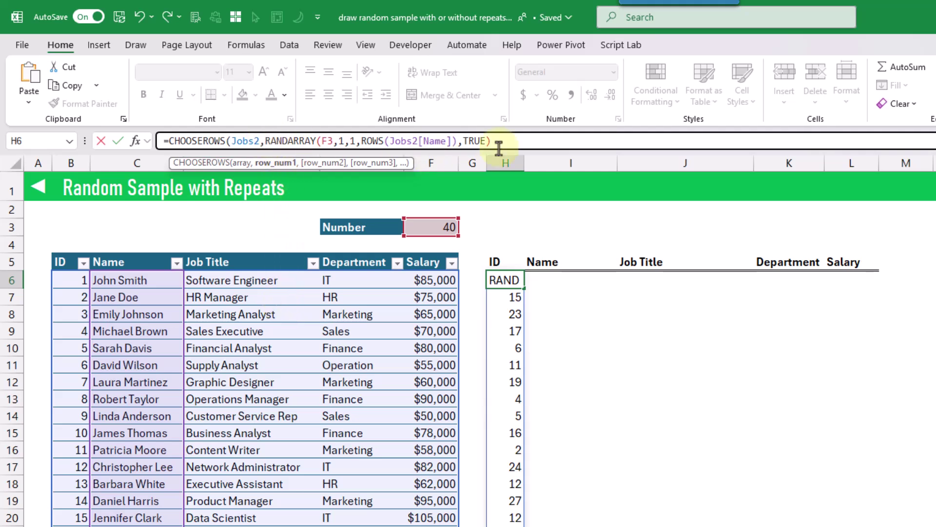
type(")")
key("Return")
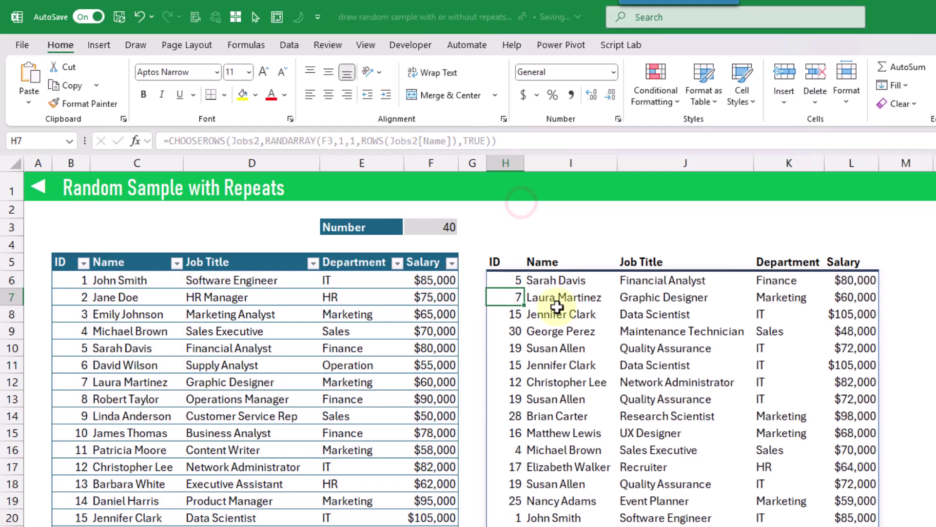
key("Up")
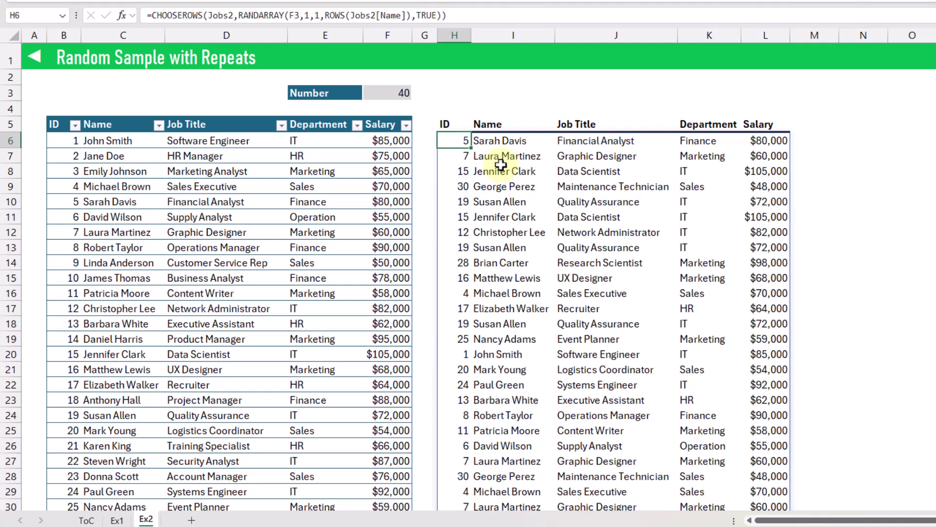
scroll(501, 165, "down", 1)
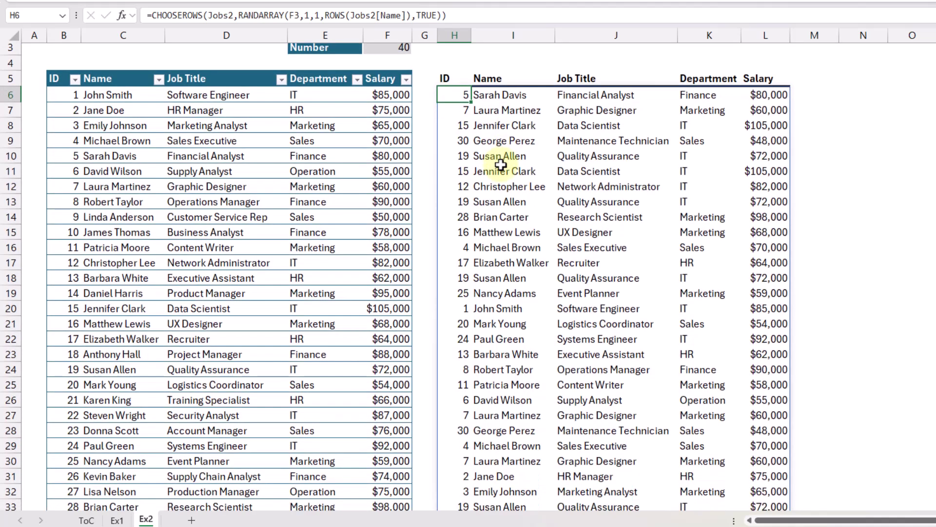
left_click(459, 247)
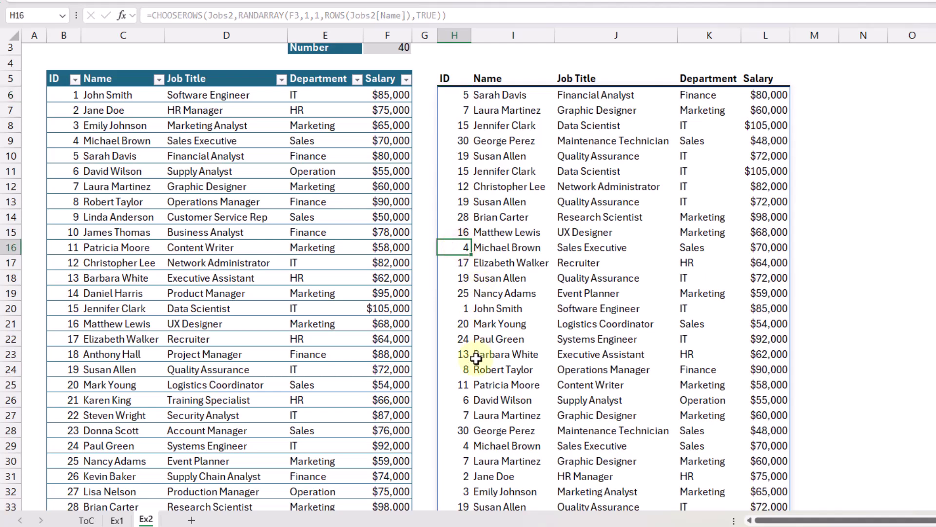
left_click(459, 446)
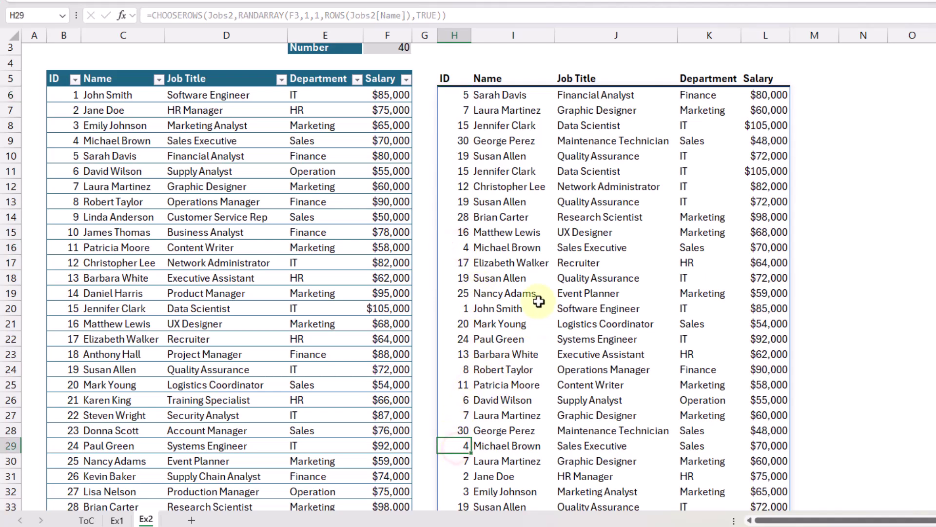
scroll(524, 356, "down", 6)
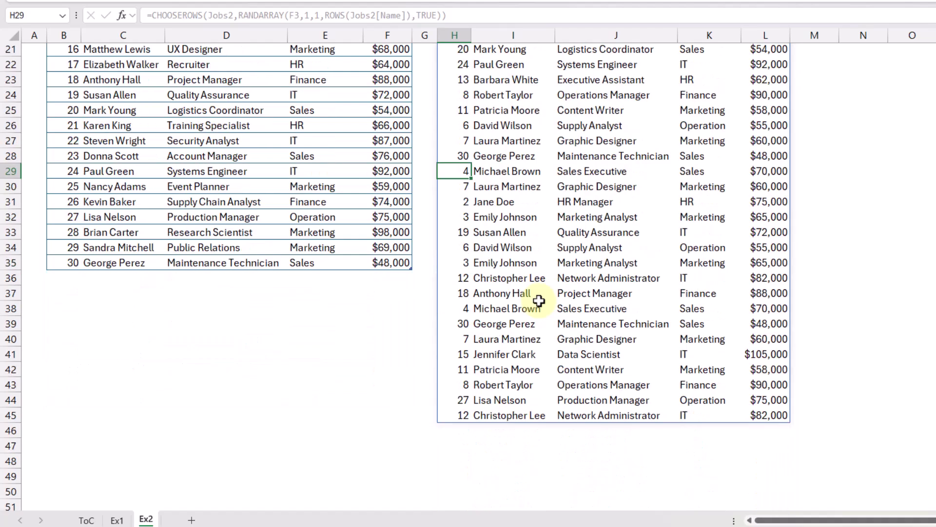
scroll(539, 300, "up", 7)
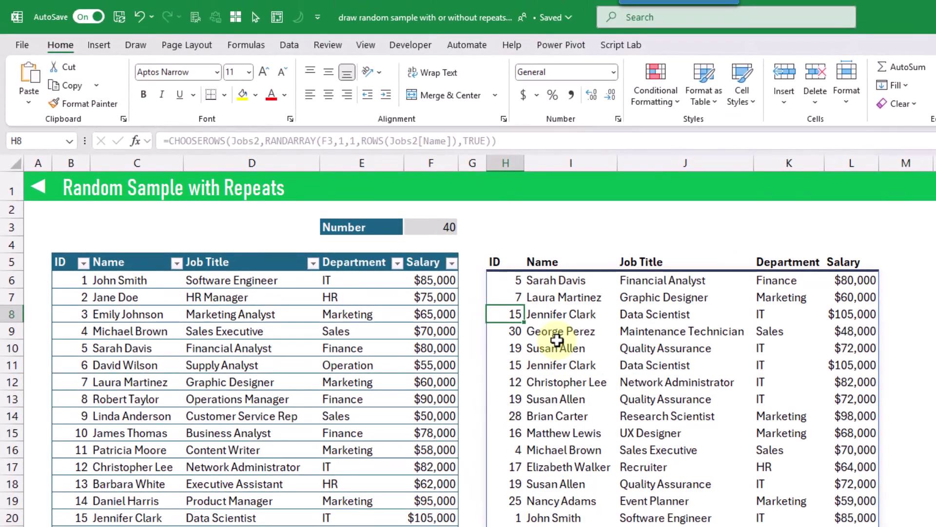
Recalculate three times with F9 to draw fresh 40-row samples with repeats.
key("F9")
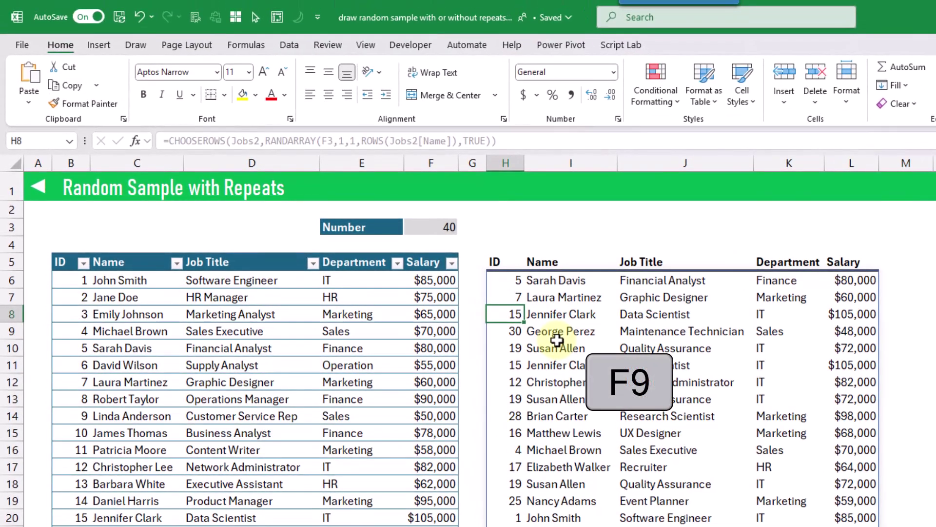
key("F9")
key("F9")
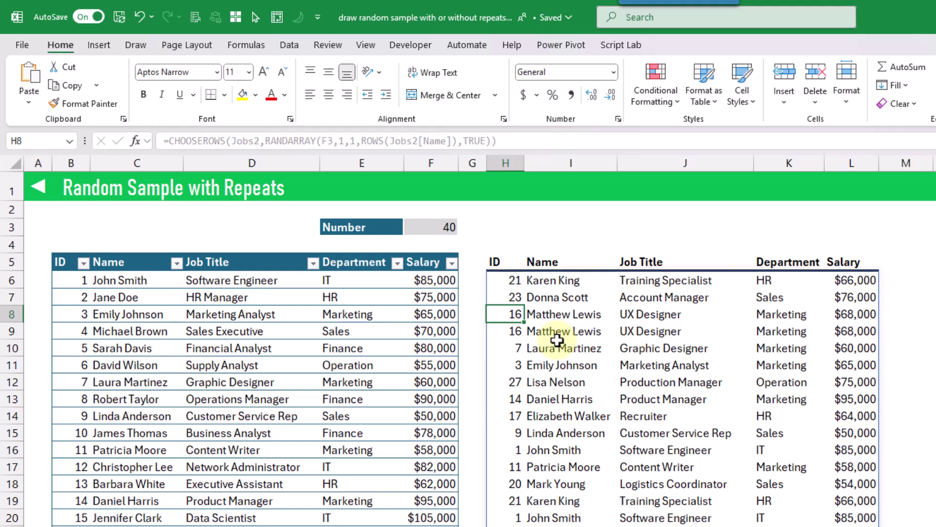
key("F9")
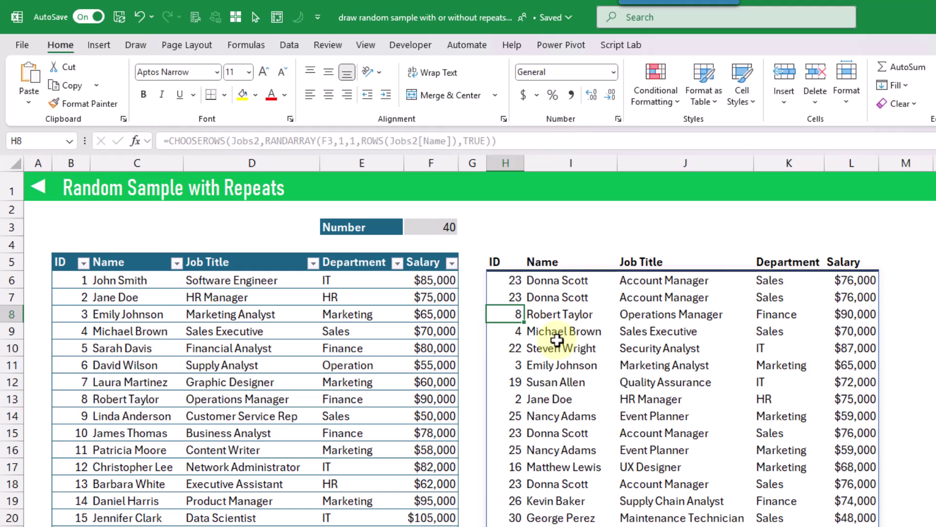